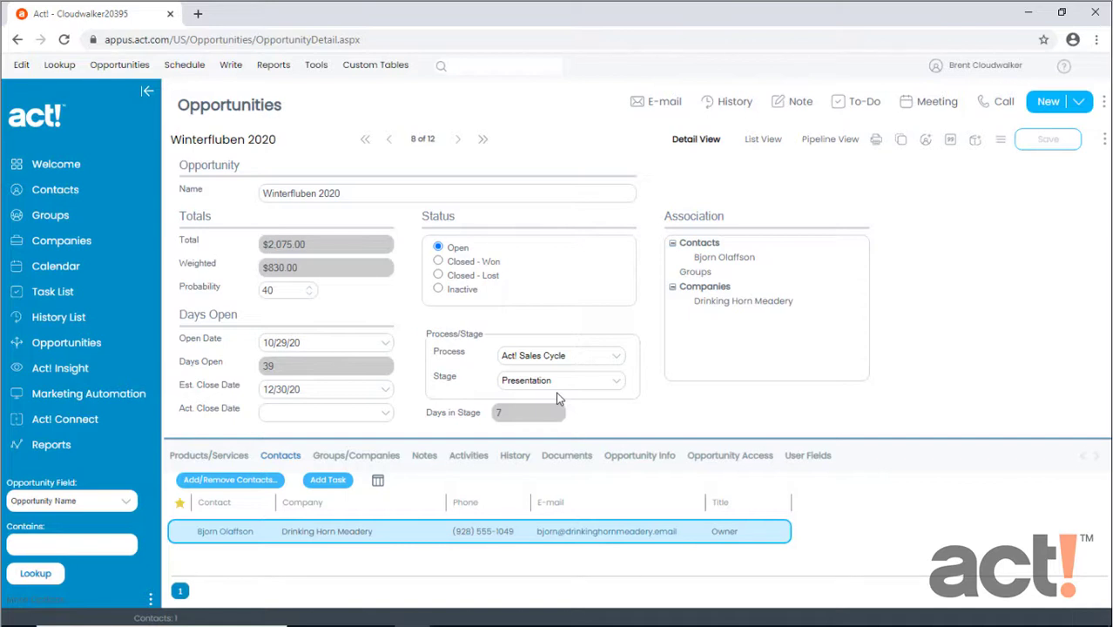
Step: Go to Tools > Define Fields and switch to the opportunity process list
click(317, 66)
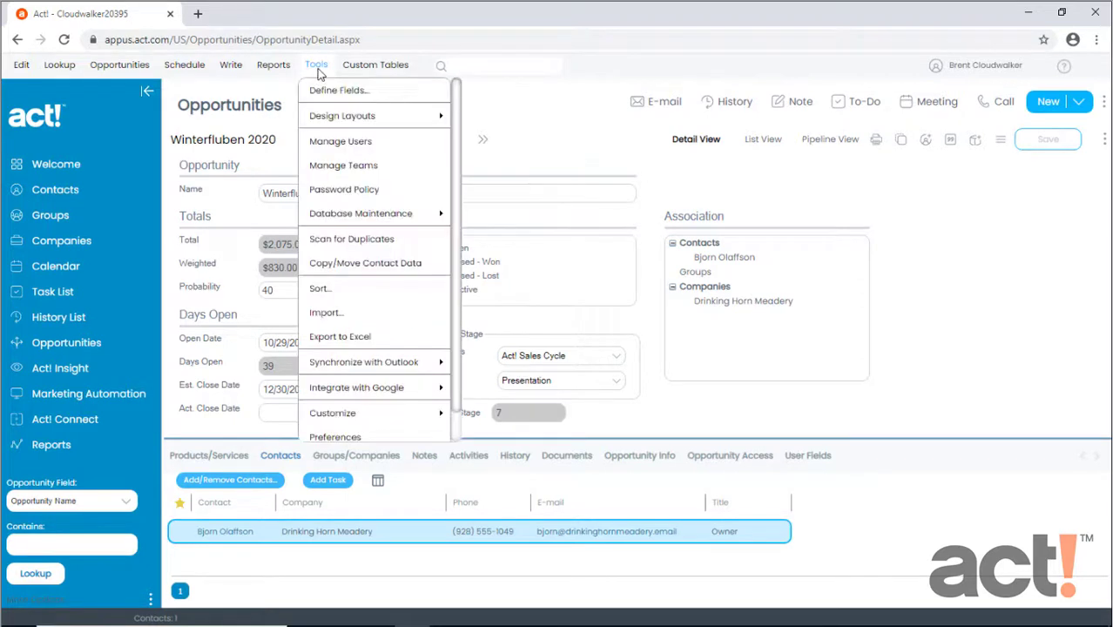
click(367, 97)
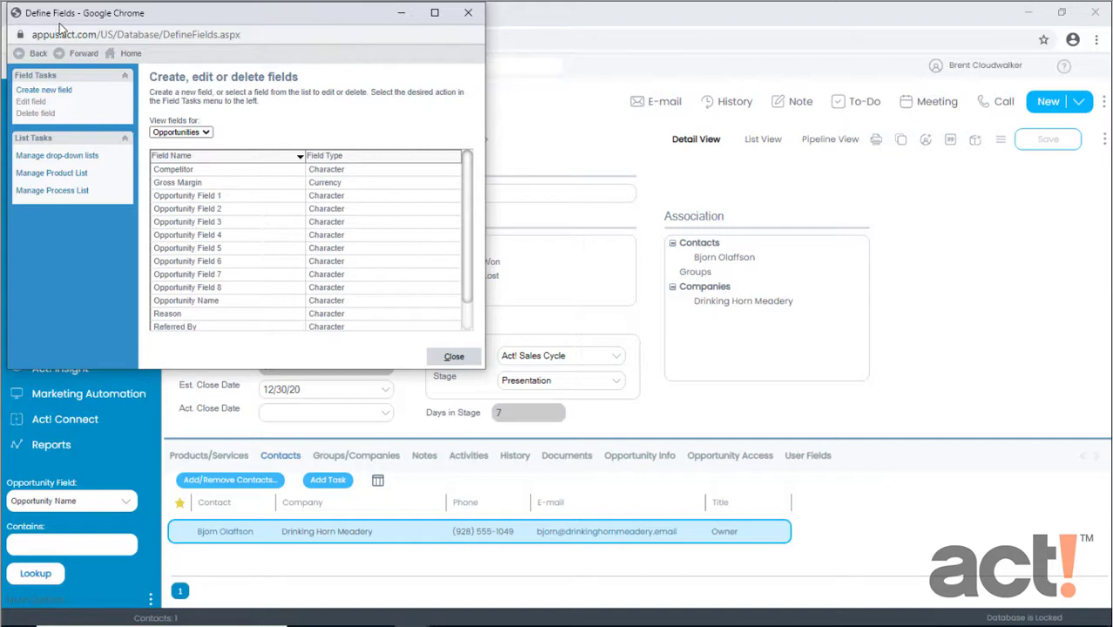
click(69, 195)
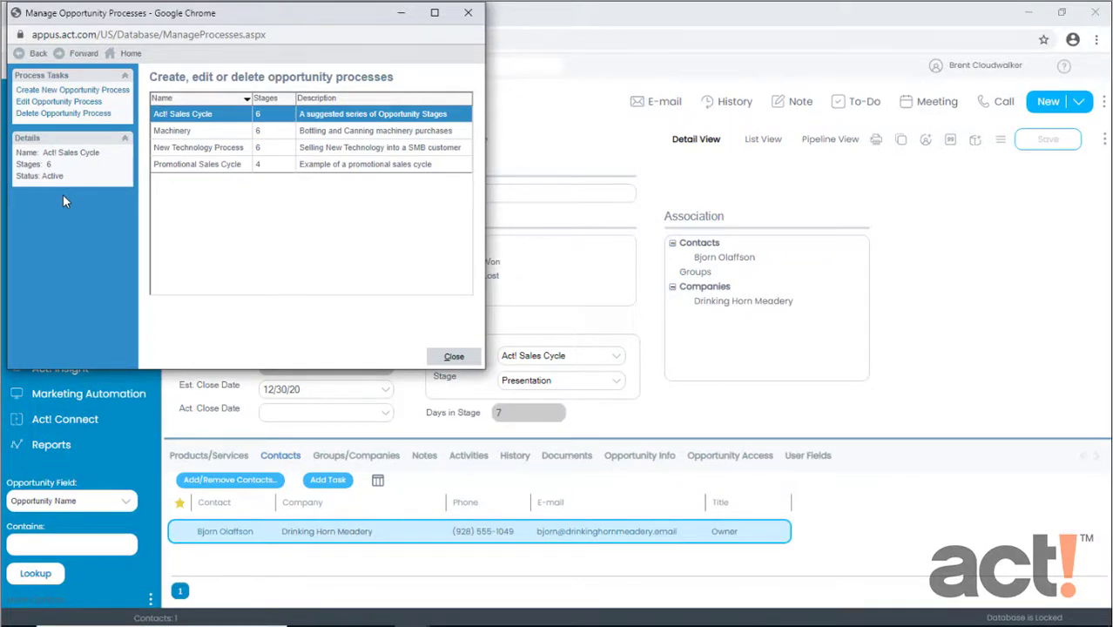
Step: Create a new opportunity process, replacing 'New Process1' with 'Cloudwalker Sales', and continue to stages
click(87, 92)
drag(212, 112, 141, 118)
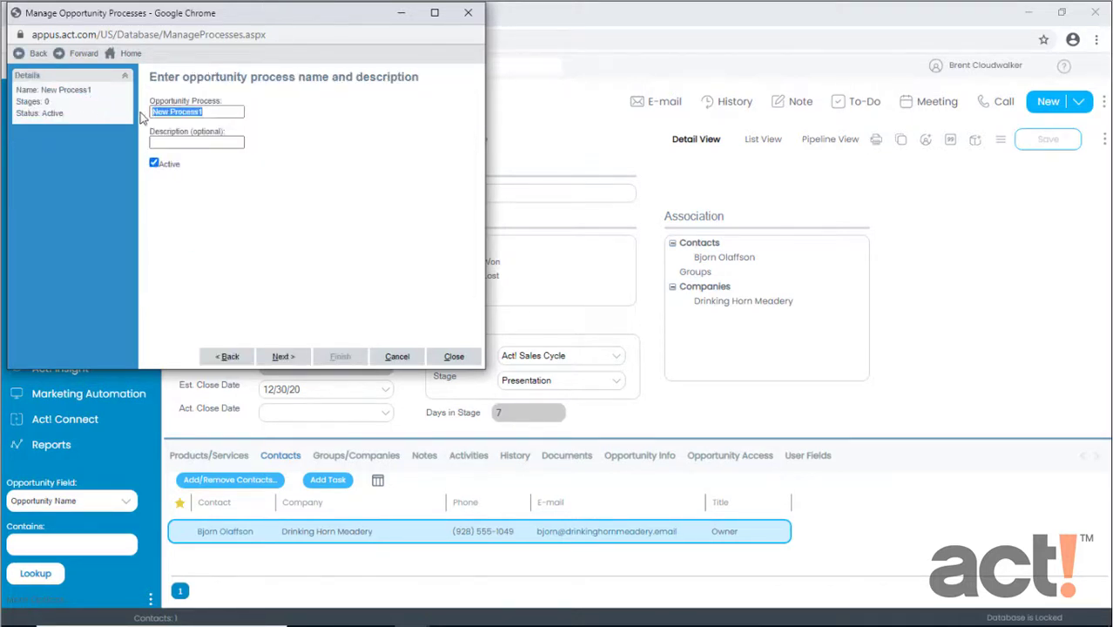
text(C)
text(loud)
text(walker Sales)
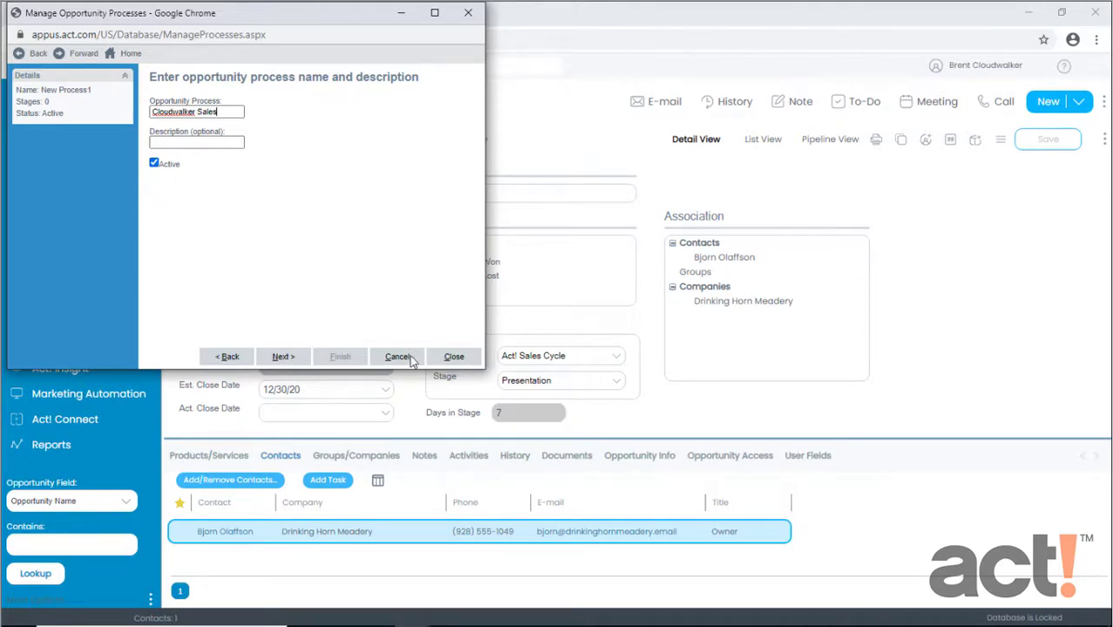
click(282, 358)
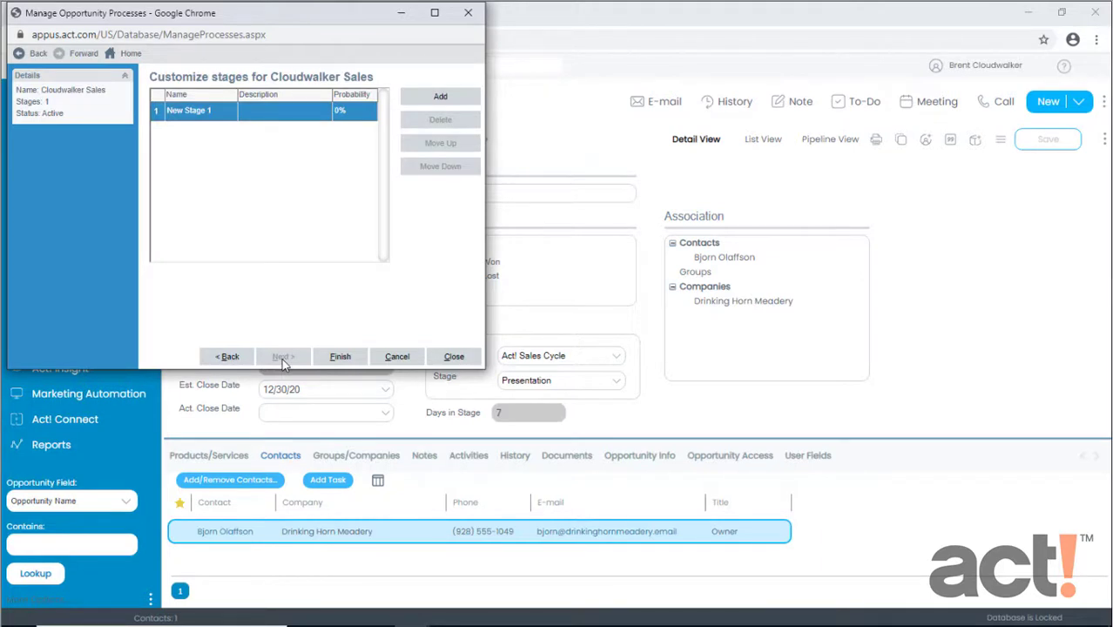
Step: Rename New Stage 1 to 'Prospective Lead', skip its description, and set probability 10
click(190, 112)
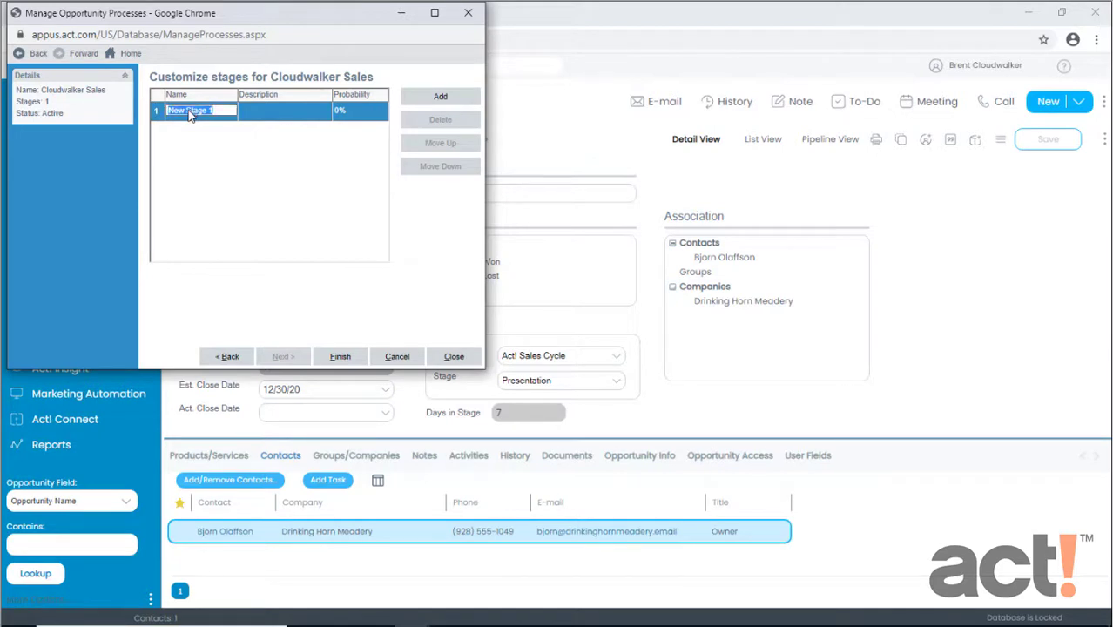
text(Prospe)
text(ctive Lead)
key(Tab)
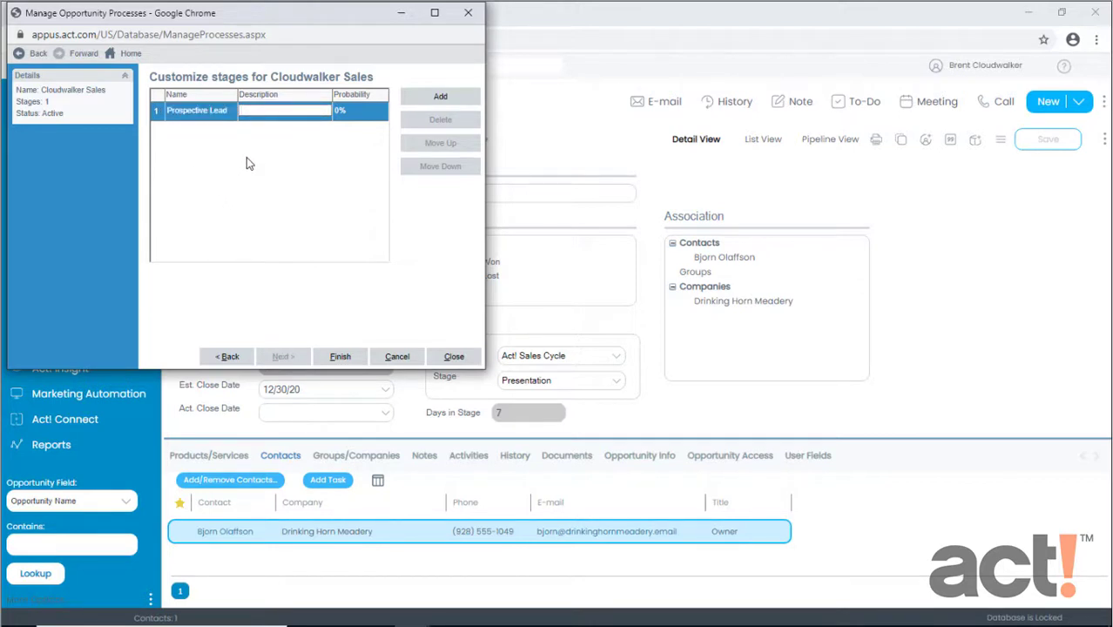
key(Tab)
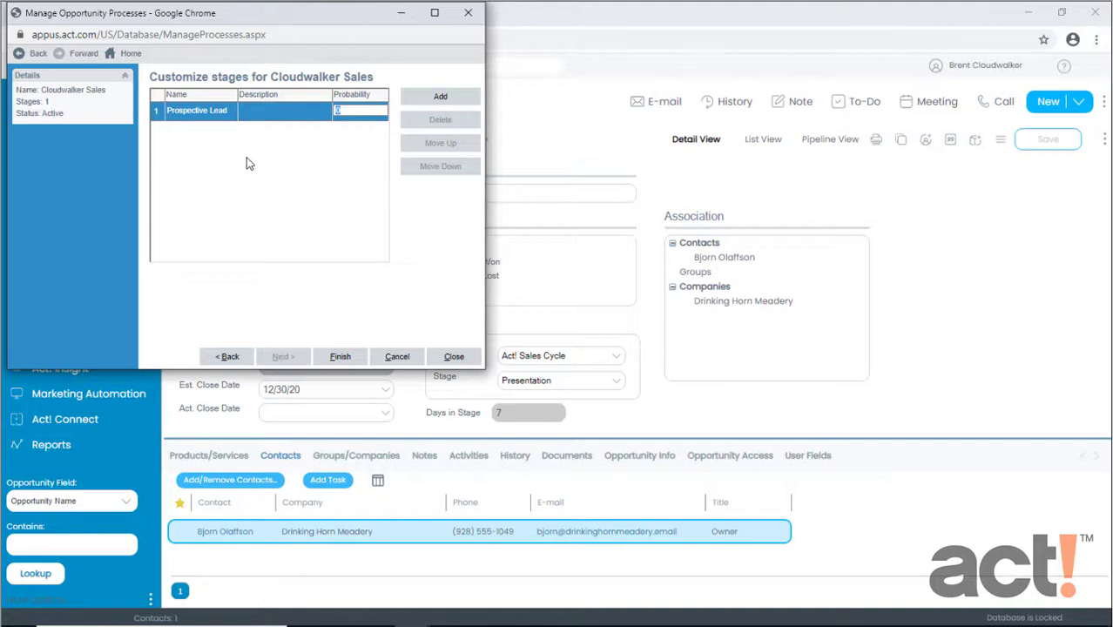
text(10)
Step: Add another stage to Cloudwalker Sales and select the new stage's name for renaming
click(432, 97)
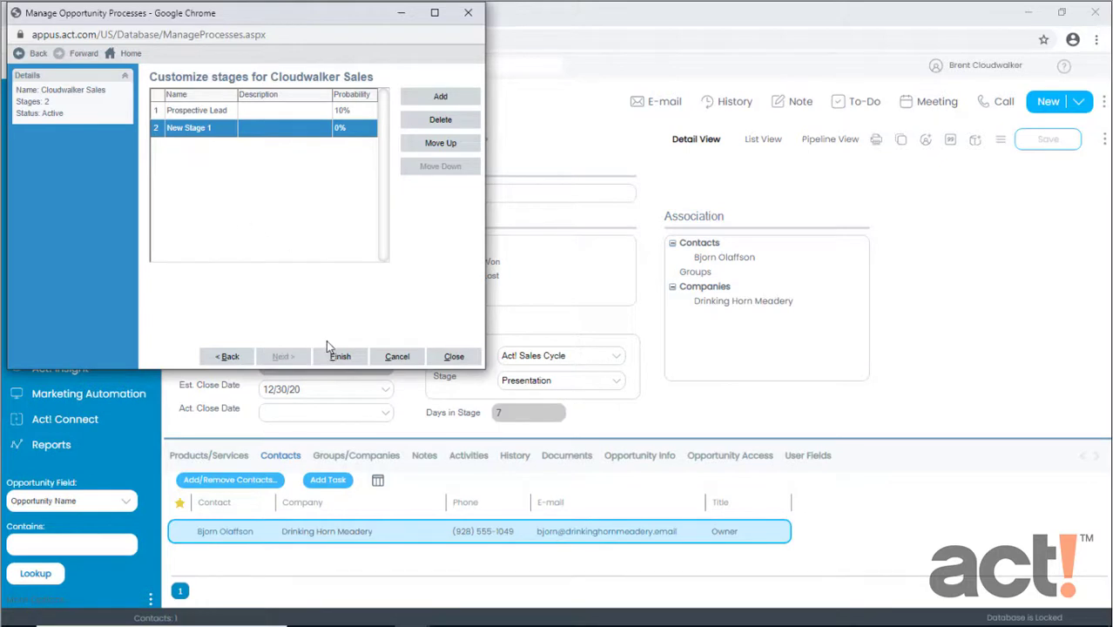
click(200, 131)
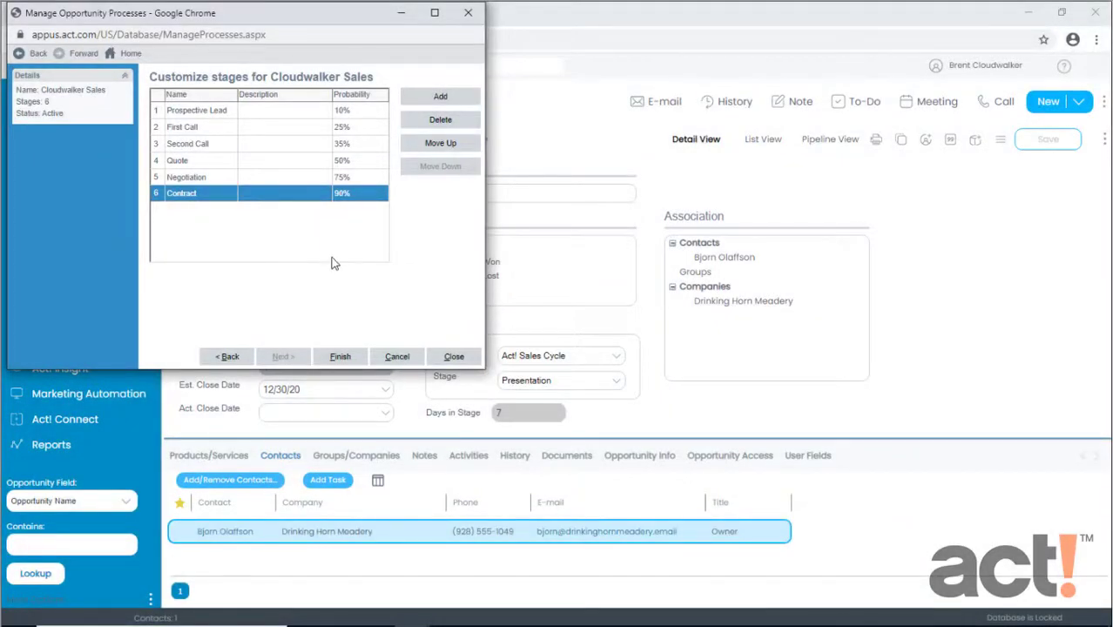
Step: Finish the Cloudwalker Sales process and close Manage Opportunity Processes and Define Fields
click(340, 357)
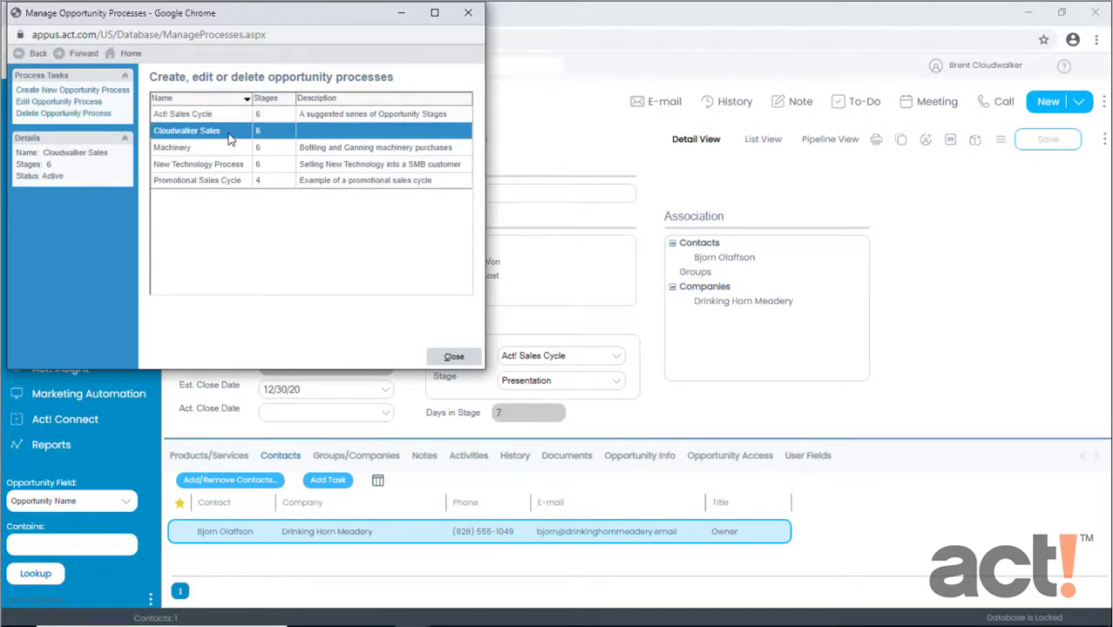
click(452, 357)
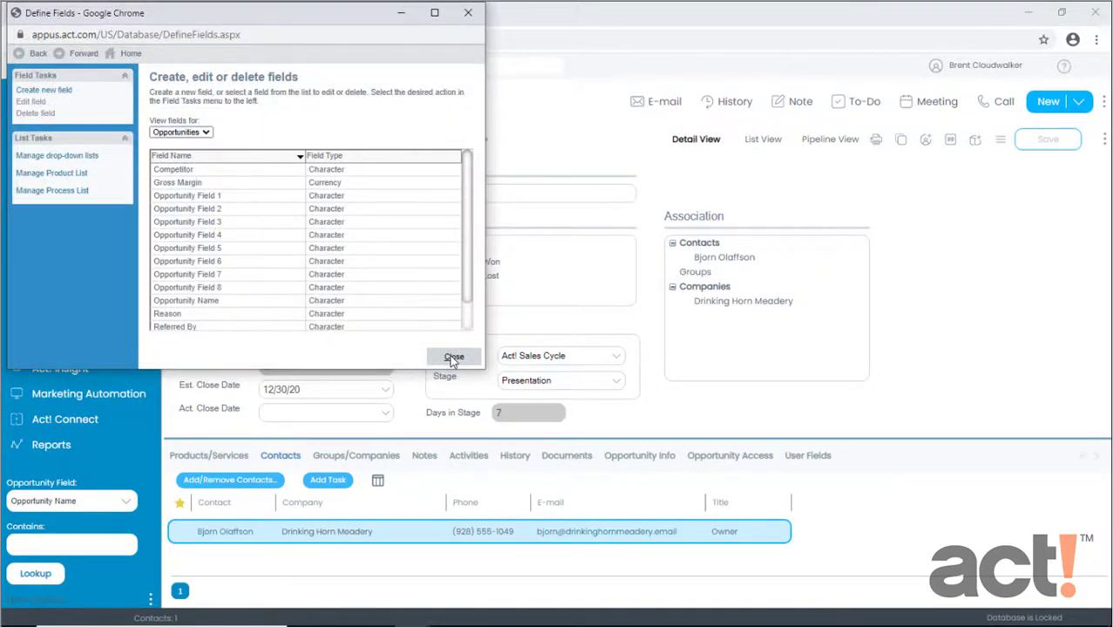
click(452, 357)
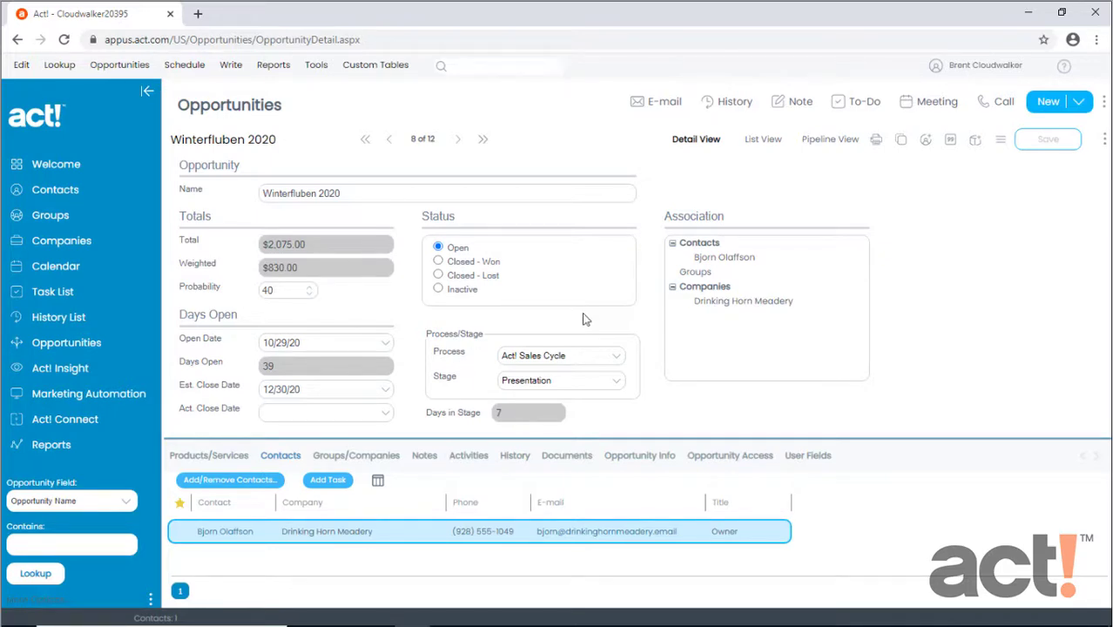
Step: Create a new opportunity using the Cloudwalker Sales process and open its Stage list
click(1049, 104)
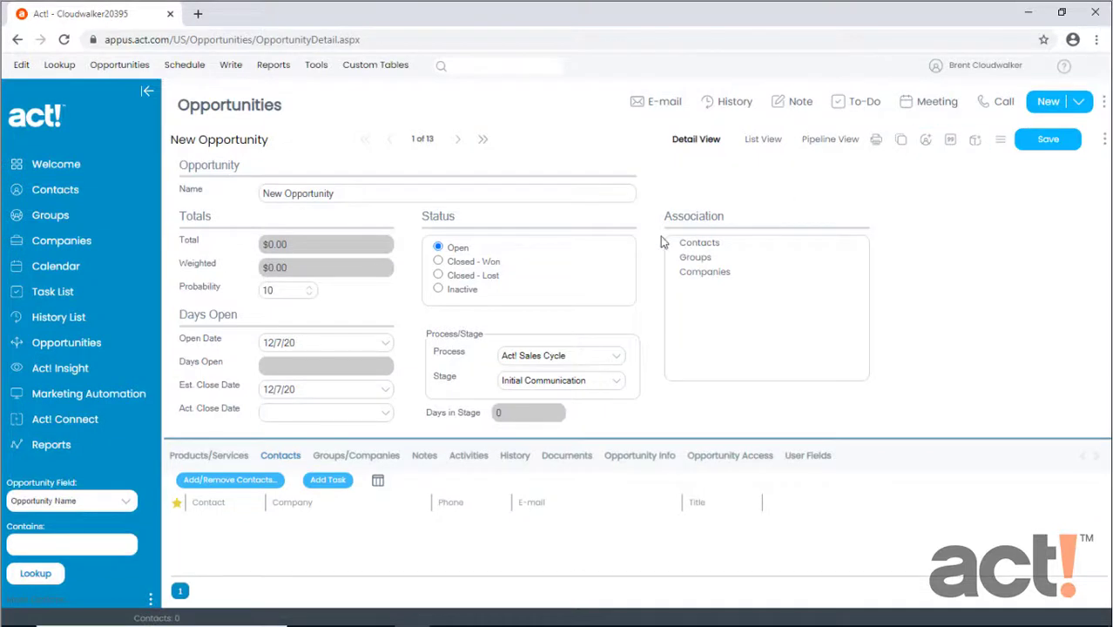
click(616, 360)
click(573, 381)
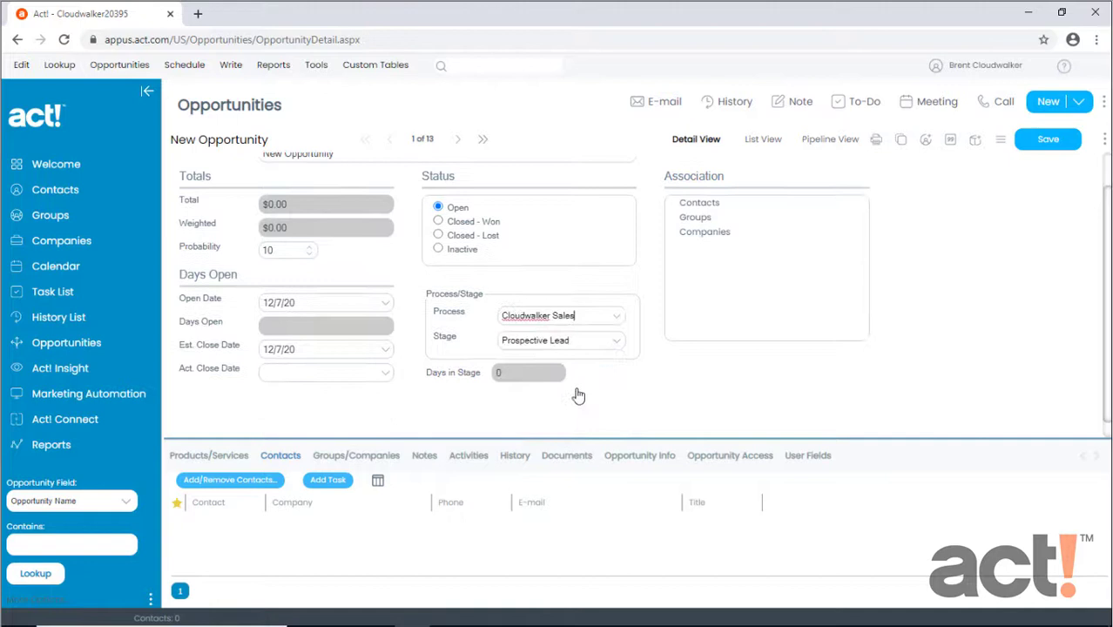
click(617, 348)
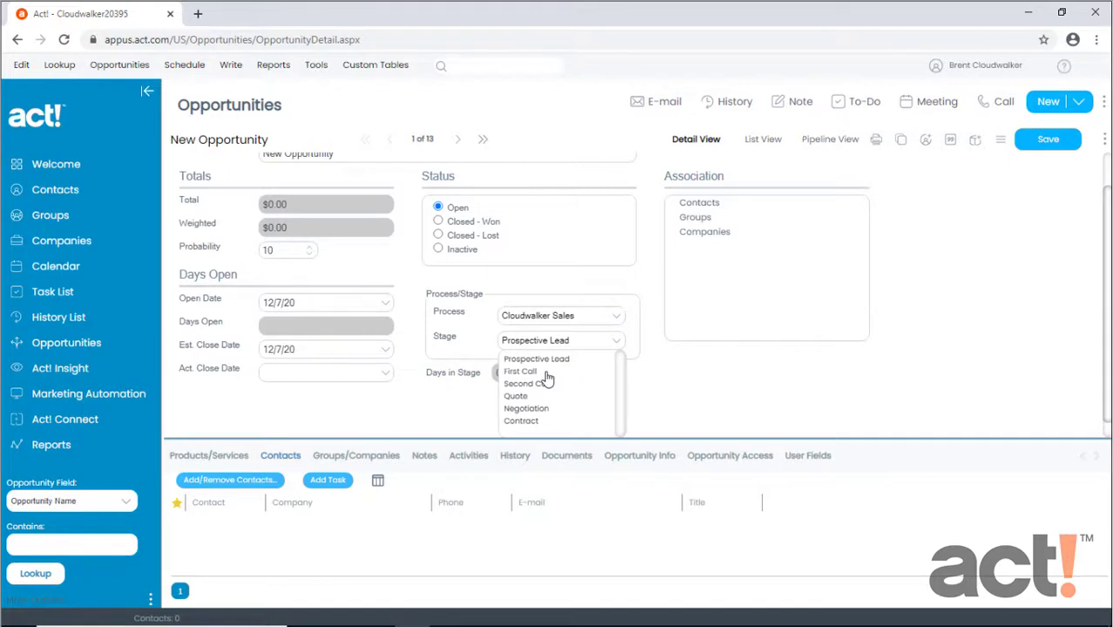